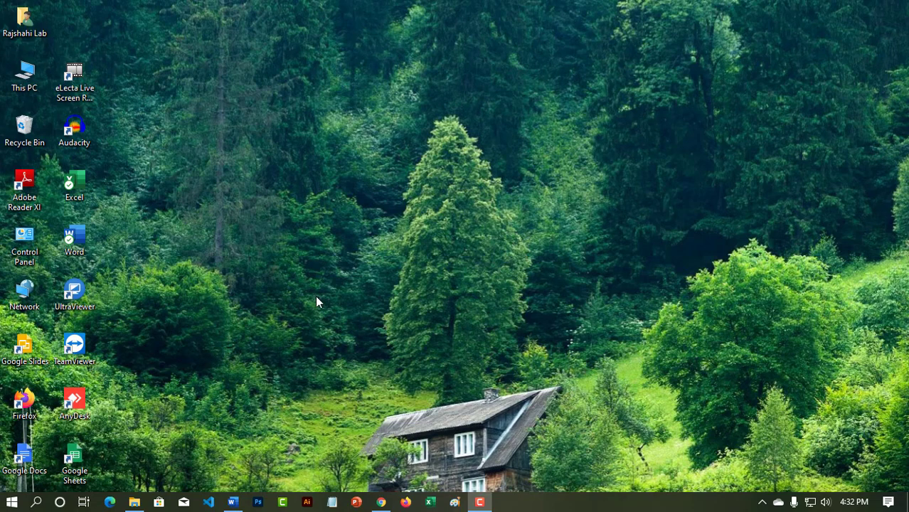
Open Google Chrome and search Google for "vlc media player".
{"action": "left_click", "coordinate": [382, 502]}
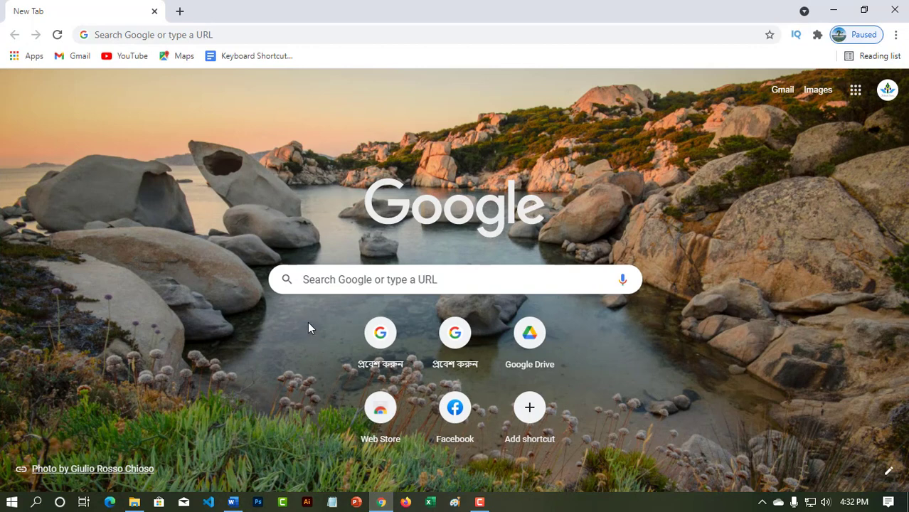
{"action": "left_click", "coordinate": [344, 284]}
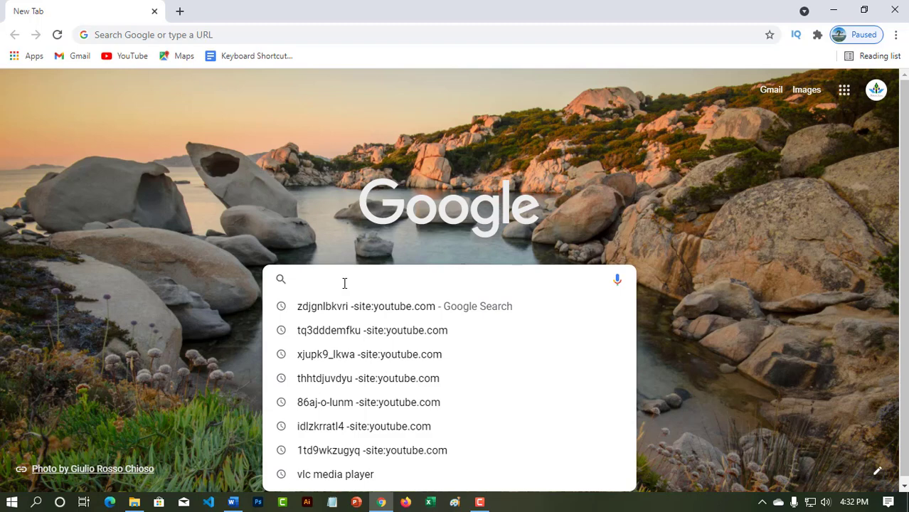
{"action": "type", "text": "V"}
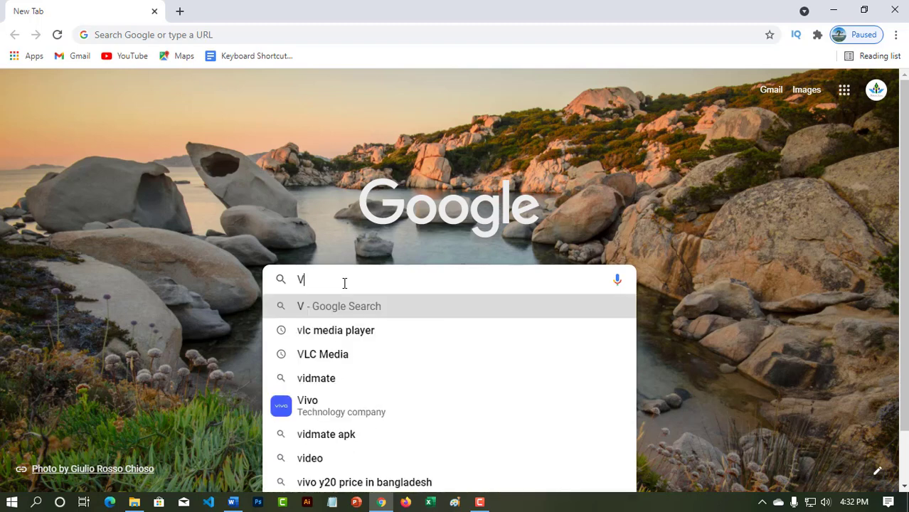
{"action": "left_click", "coordinate": [361, 333]}
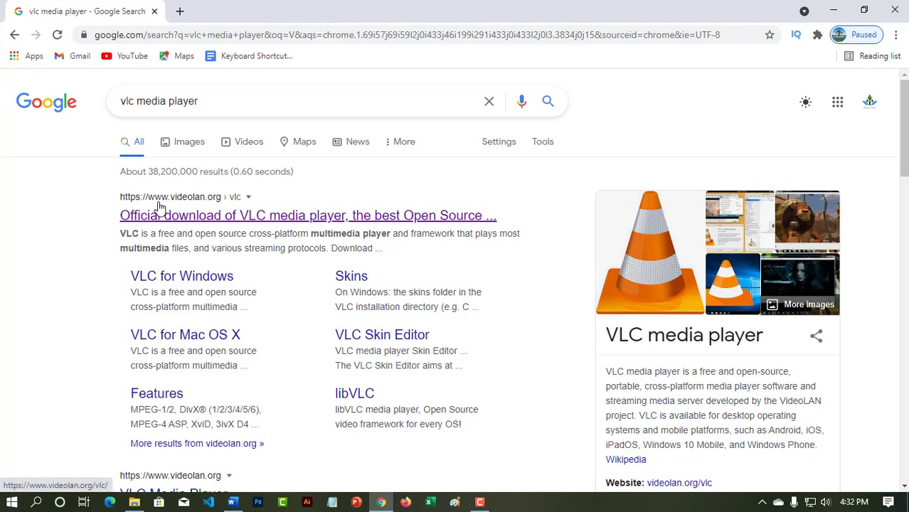
Open the official VLC media player download result and go to the VideoLAN home page.
{"action": "left_click", "coordinate": [258, 215]}
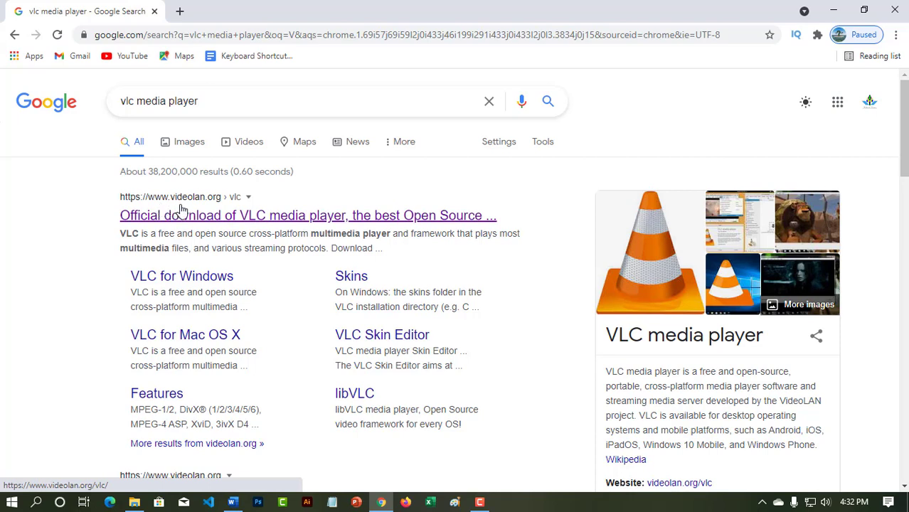
{"action": "left_click", "coordinate": [216, 222]}
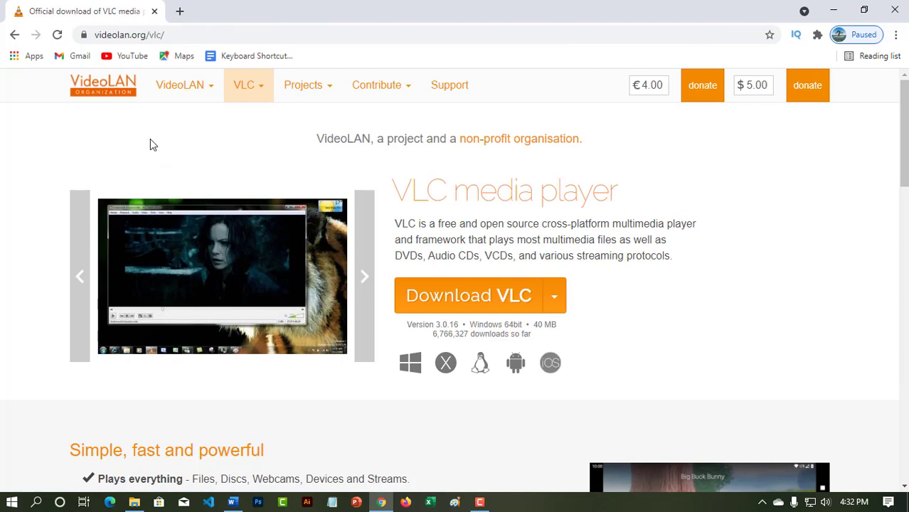
{"action": "mouse_move", "coordinate": [260, 93]}
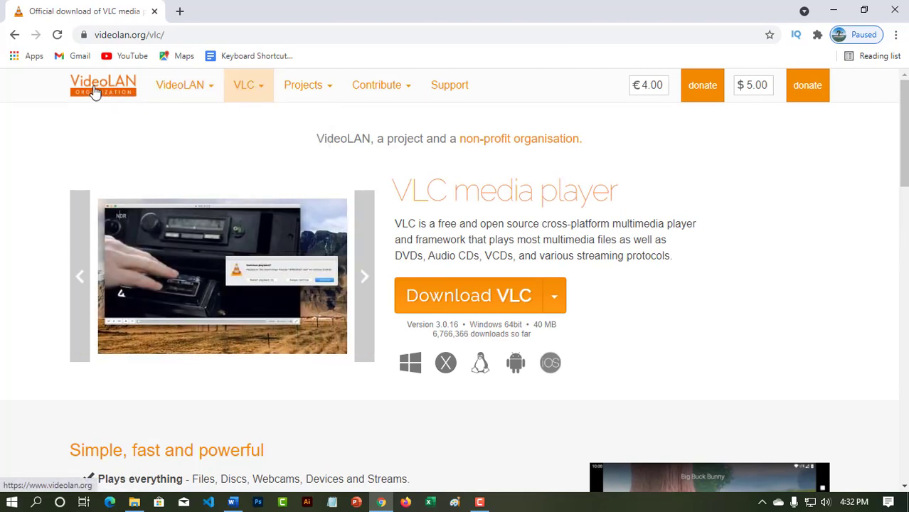
{"action": "left_click", "coordinate": [95, 93]}
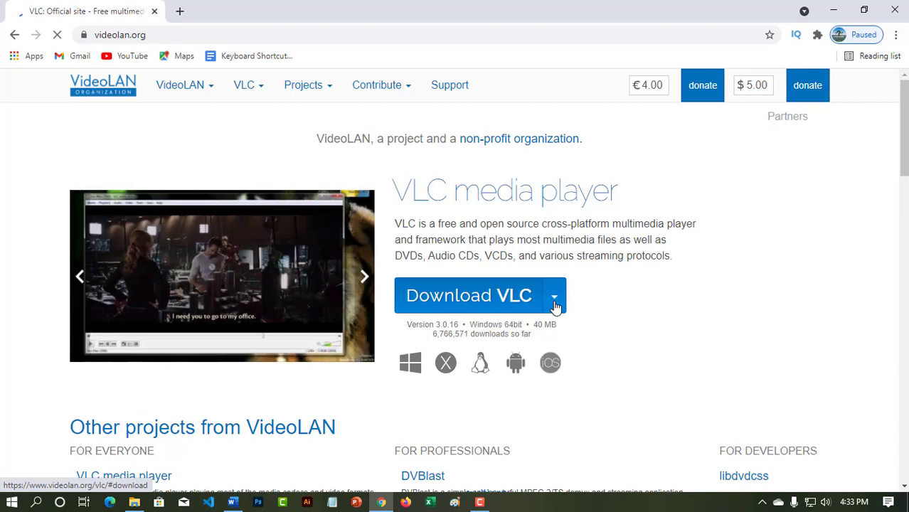
Download VLC for Windows 64bit, check the file in the browser's downloads list and minimize the browser.
{"action": "left_click", "coordinate": [554, 299]}
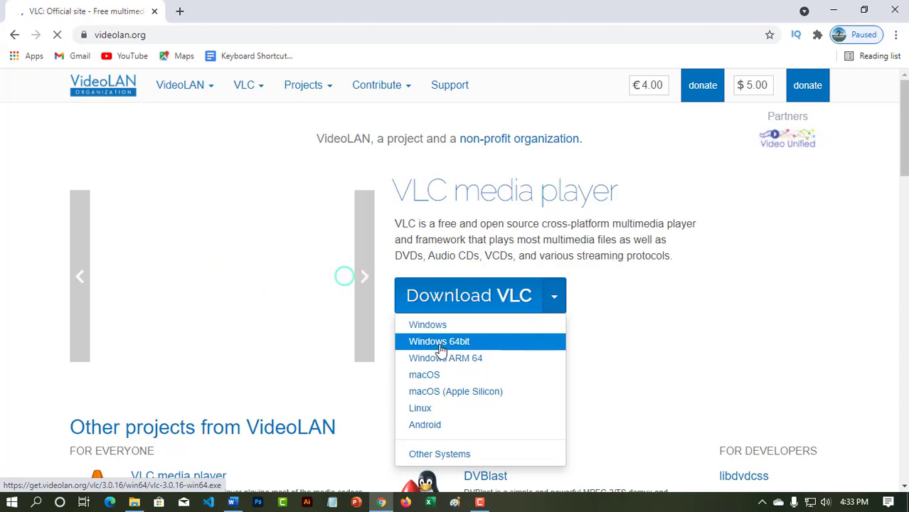
{"action": "left_click", "coordinate": [439, 349]}
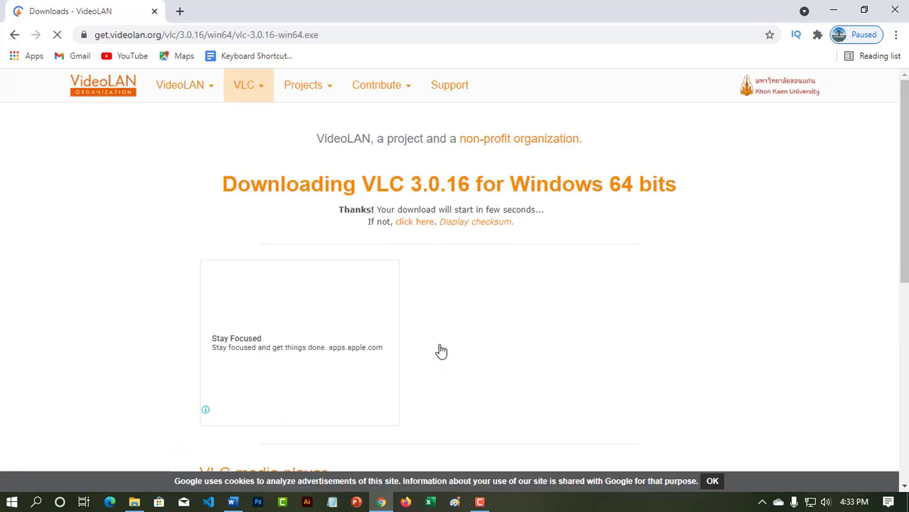
{"action": "left_click", "coordinate": [896, 36]}
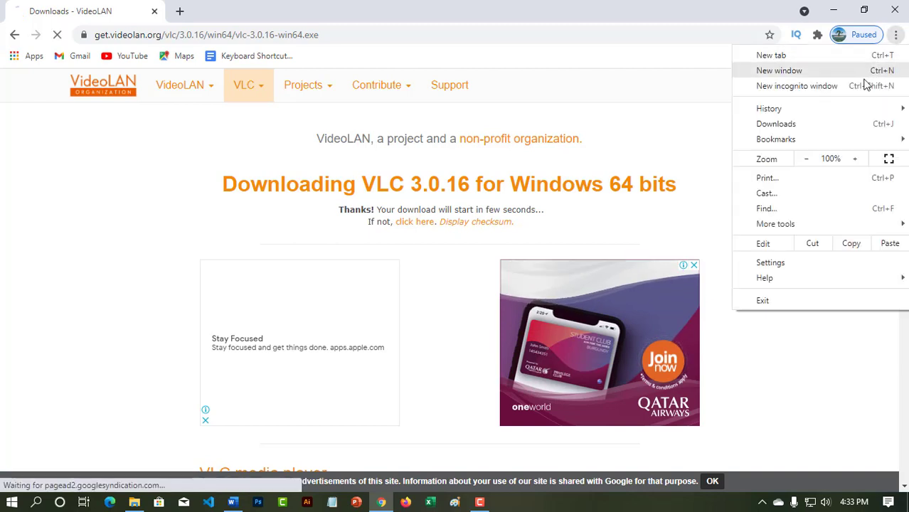
{"action": "left_click", "coordinate": [775, 124]}
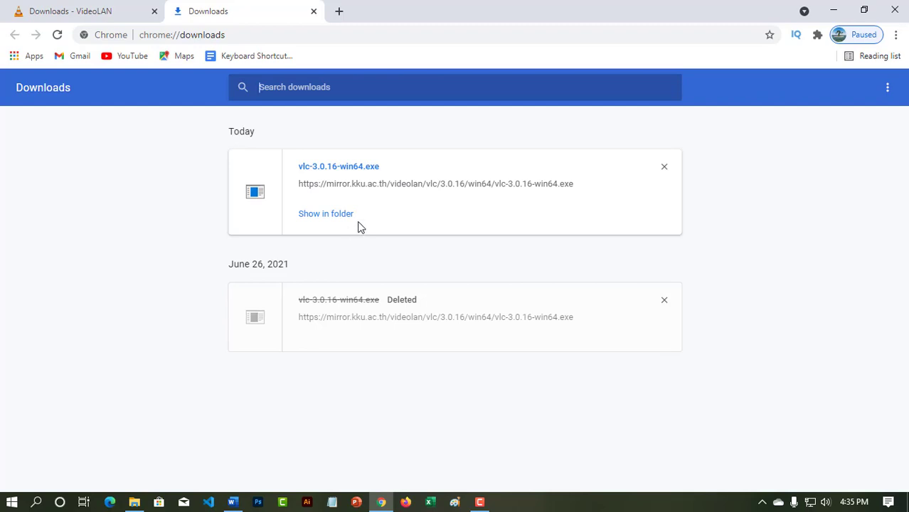
{"action": "left_click", "coordinate": [835, 10]}
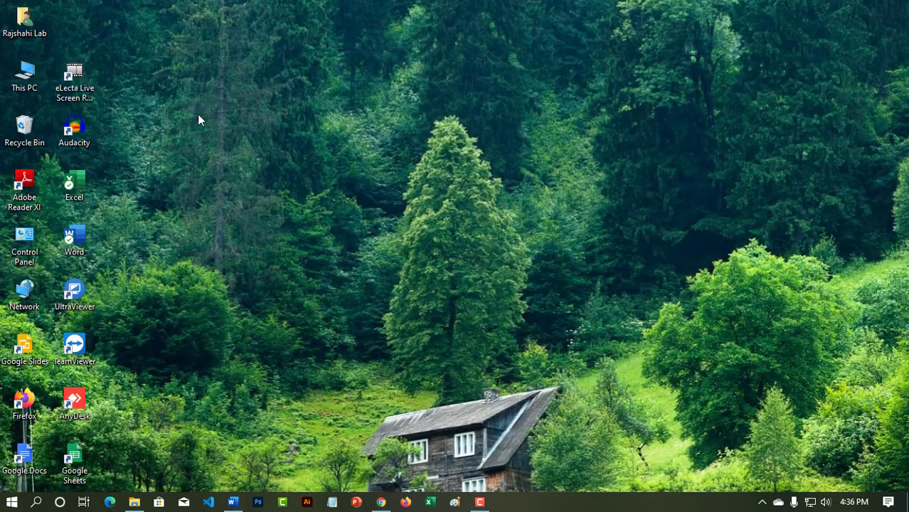
Run vlc-3.0.16-win64.exe from the Downloads folder and allow it to make changes to the device.
{"action": "double_click", "coordinate": [22, 85]}
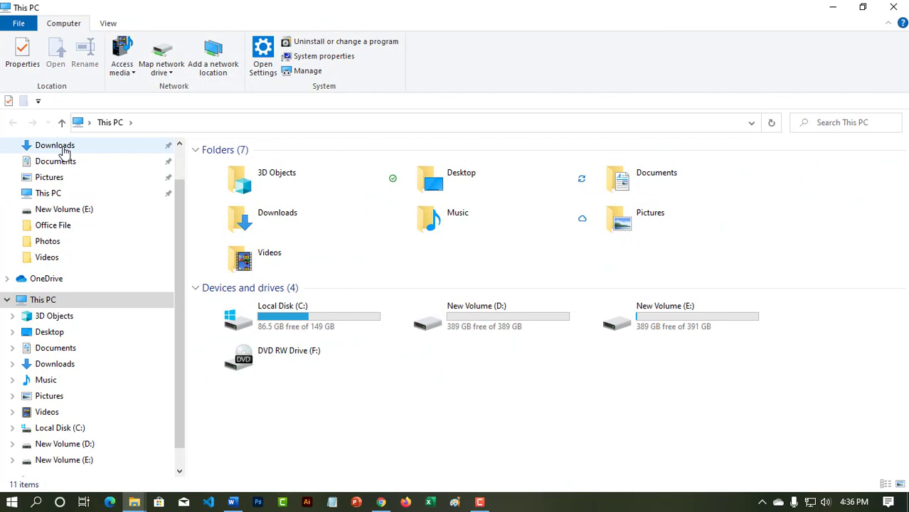
{"action": "left_click", "coordinate": [63, 148]}
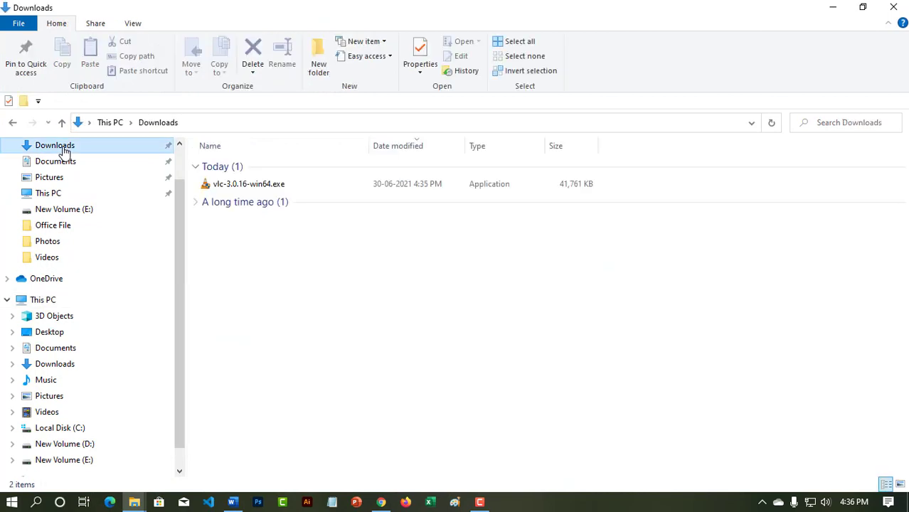
{"action": "left_click", "coordinate": [239, 186]}
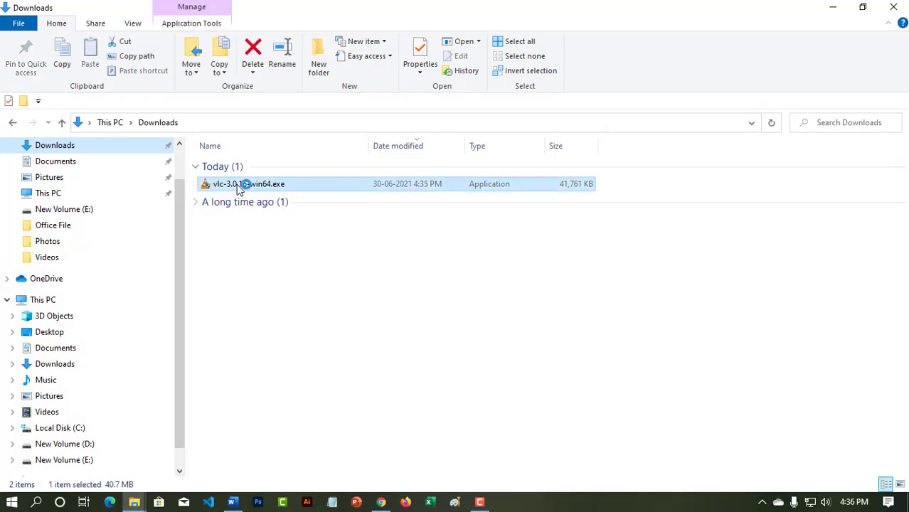
{"action": "left_click", "coordinate": [236, 184], "text": "ctrl"}
{"action": "double_click", "coordinate": [236, 185]}
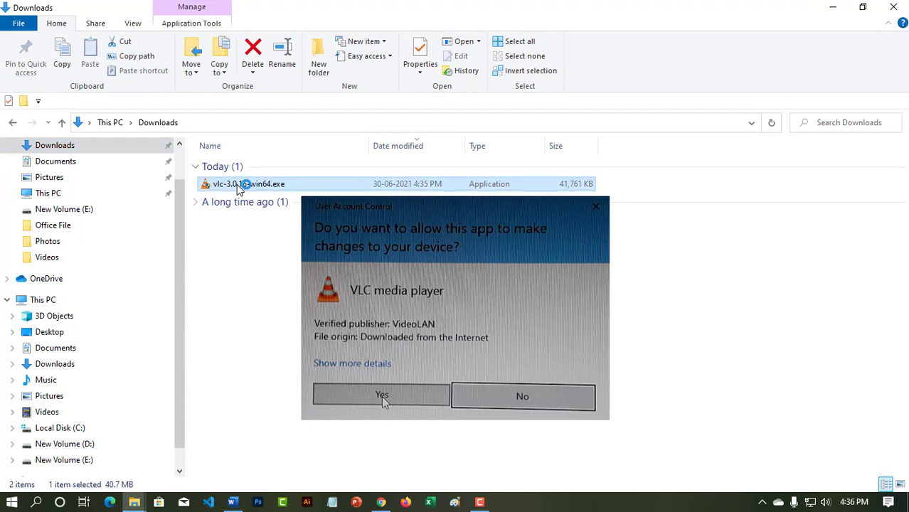
{"action": "left_click", "coordinate": [381, 396]}
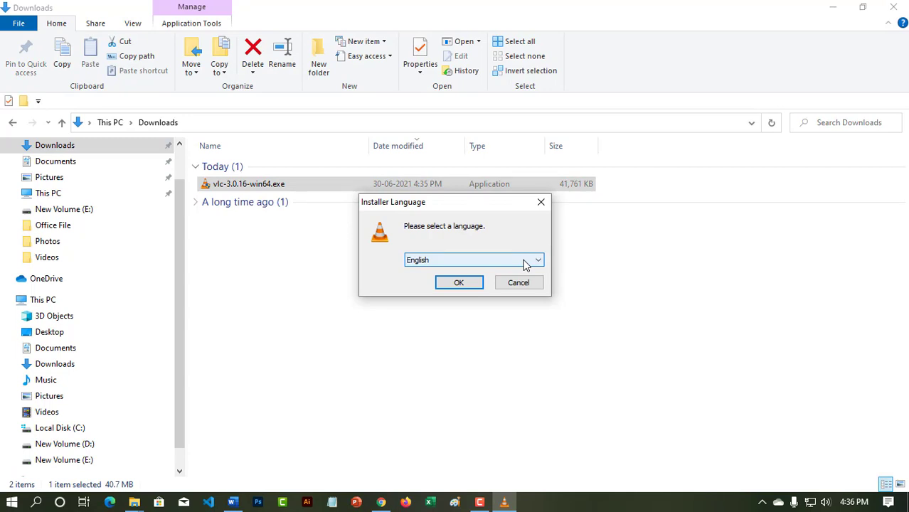
Install VLC media player in English to C:\Program Files\VideoLAN\VLC and finish the setup with Run VLC media player enabled.
{"action": "left_click", "coordinate": [460, 283]}
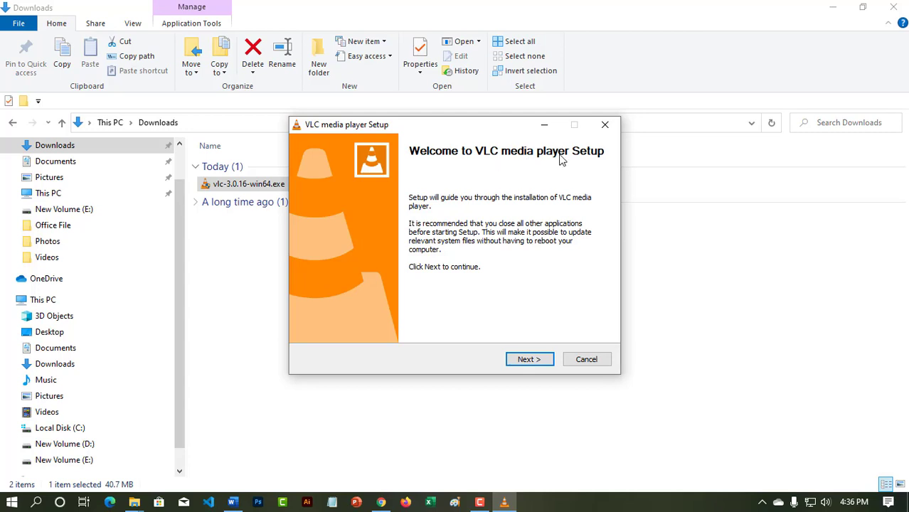
{"action": "left_click", "coordinate": [526, 360]}
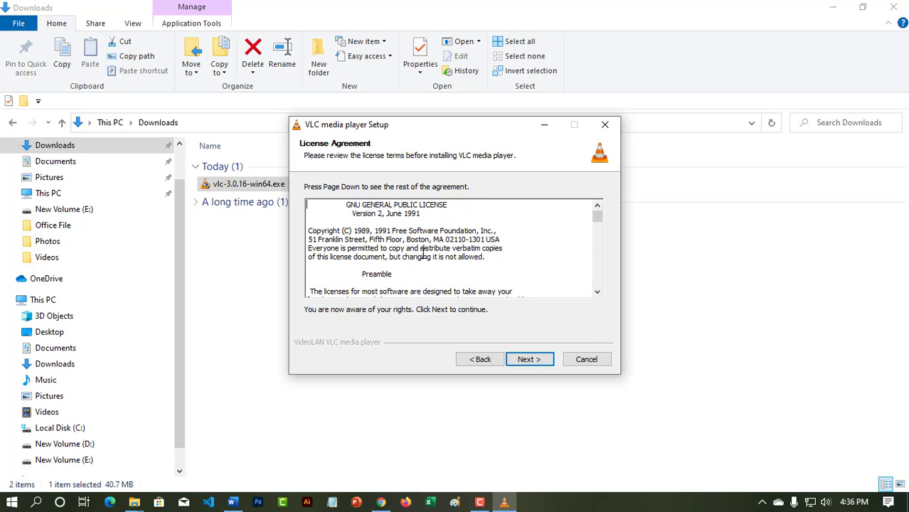
{"action": "left_click", "coordinate": [527, 362]}
{"action": "left_click", "coordinate": [528, 360]}
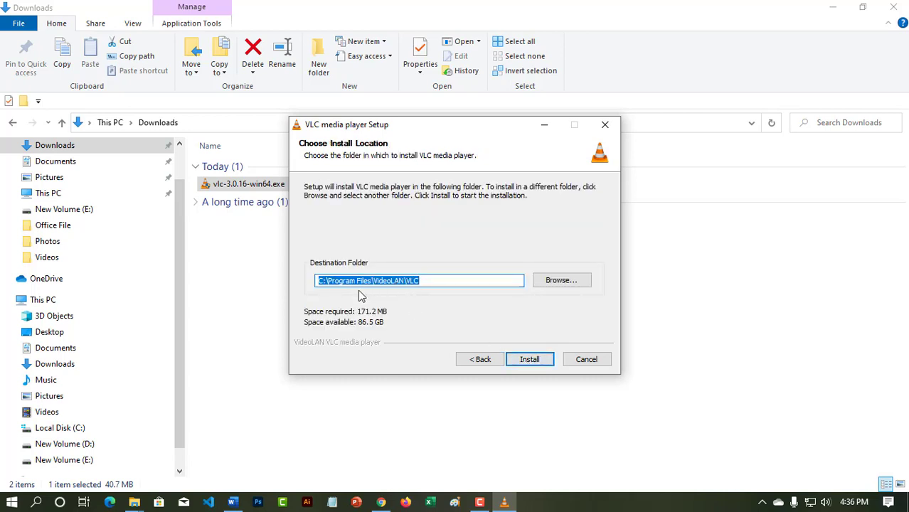
{"action": "left_click", "coordinate": [527, 361]}
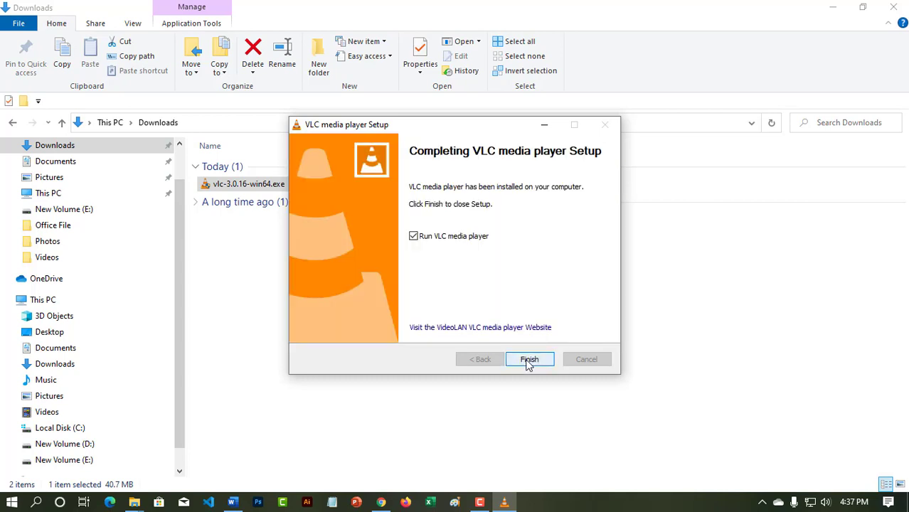
{"action": "left_click", "coordinate": [529, 360]}
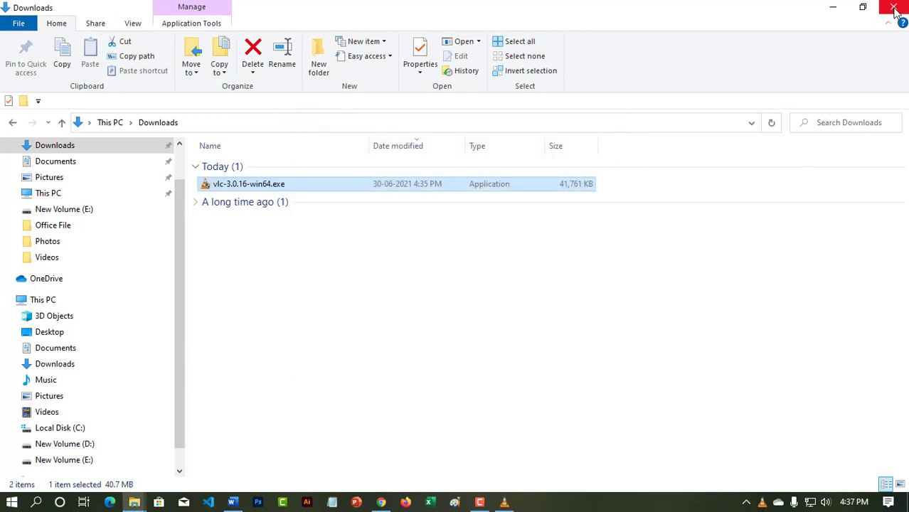
Close the Downloads folder and VLC, and test-launch VLC media player from its desktop shortcut.
{"action": "left_click", "coordinate": [894, 9]}
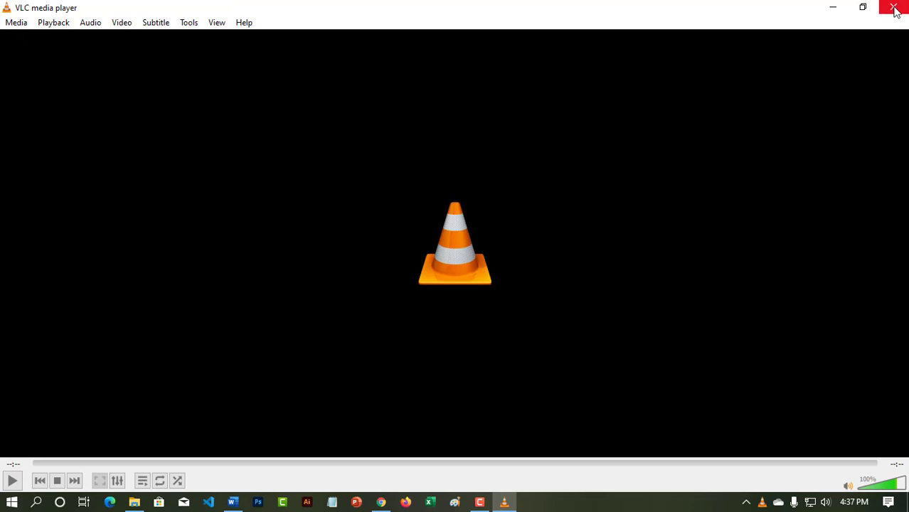
{"action": "left_click", "coordinate": [894, 8]}
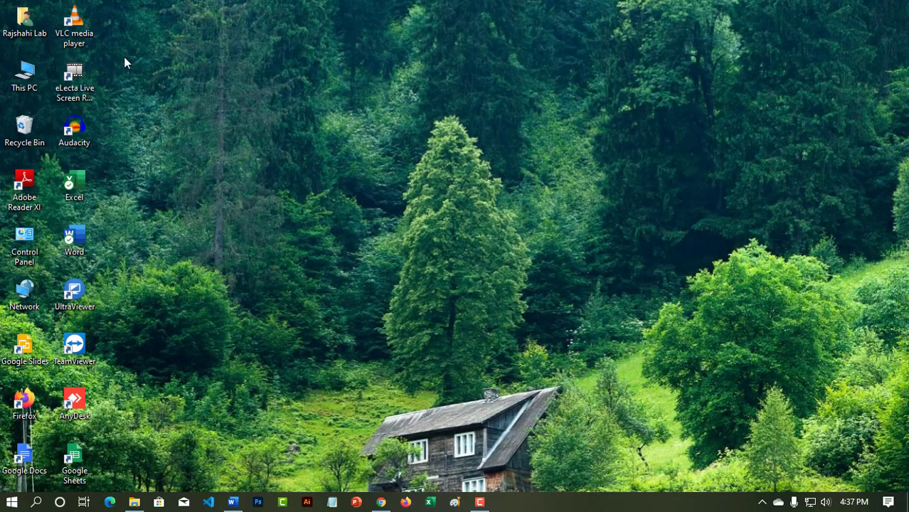
{"action": "double_click", "coordinate": [74, 29]}
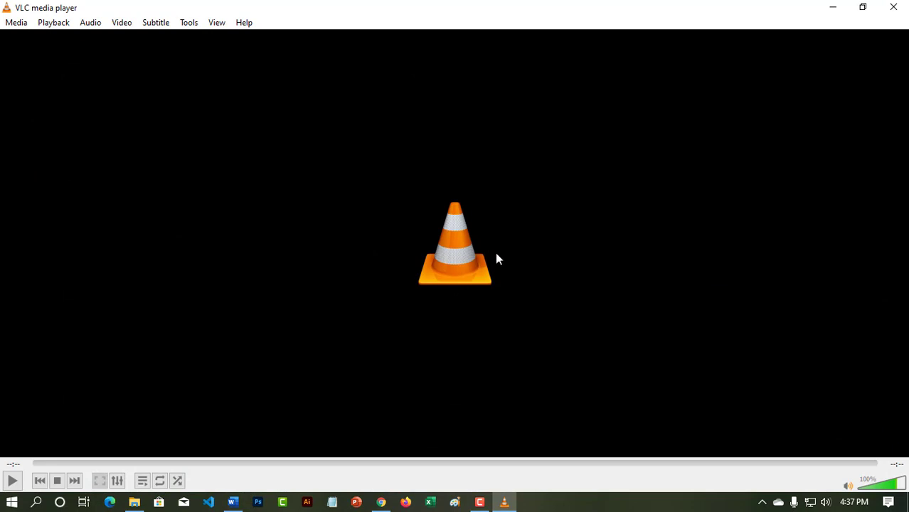
{"action": "left_click", "coordinate": [894, 7]}
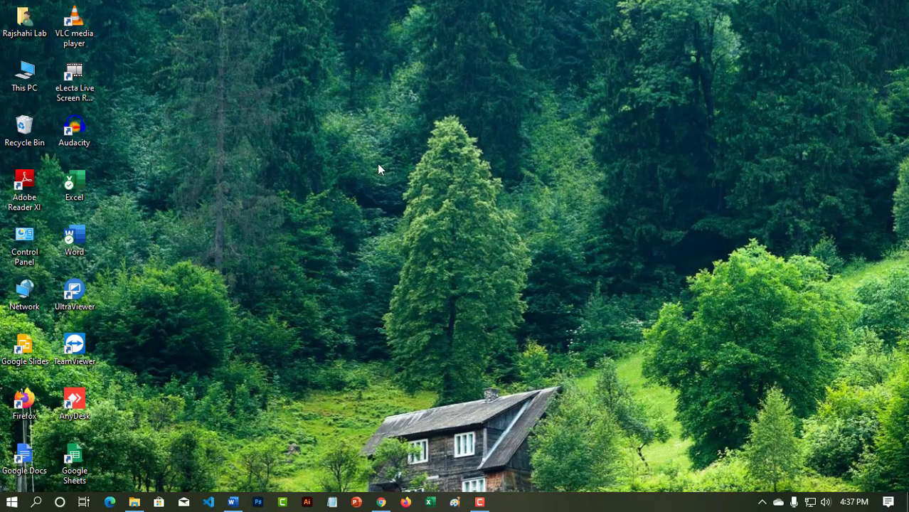
Play the "How to use Camtasia studio 9" video from E:\Graphics Design\Videos in the current default player, and close all open windows.
{"action": "double_click", "coordinate": [25, 75]}
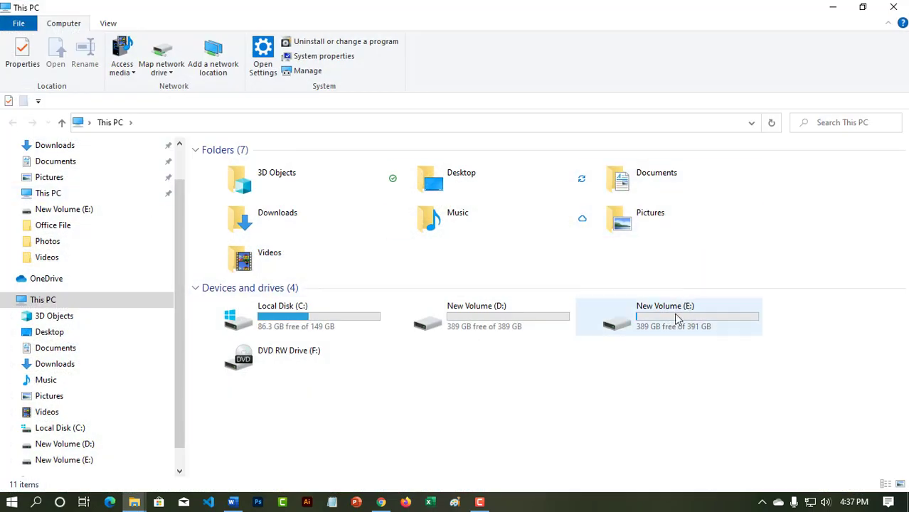
{"action": "mouse_move", "coordinate": [135, 502]}
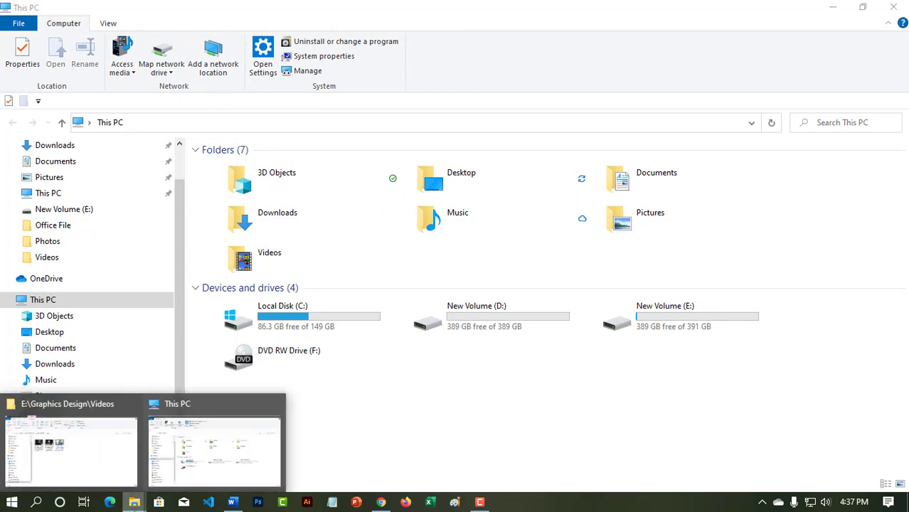
{"action": "left_click", "coordinate": [121, 471]}
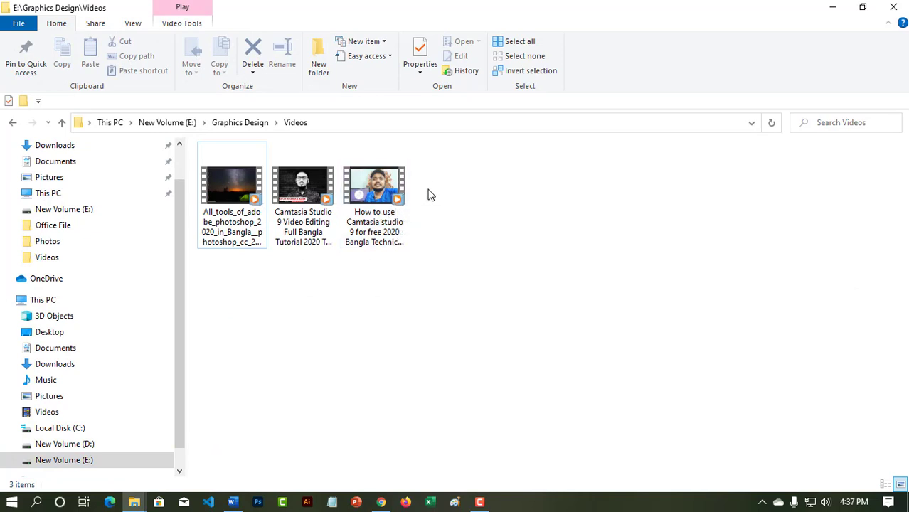
{"action": "left_click", "coordinate": [379, 190]}
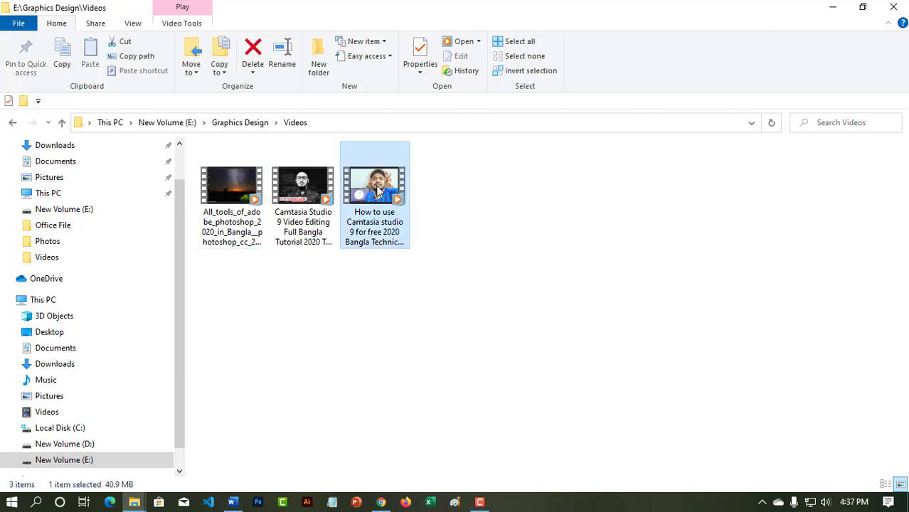
{"action": "double_click", "coordinate": [379, 191]}
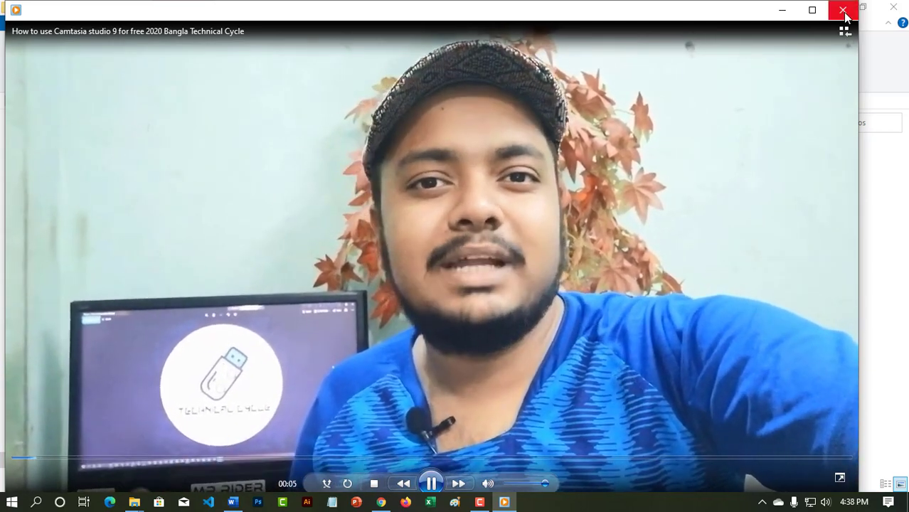
{"action": "left_click", "coordinate": [843, 9]}
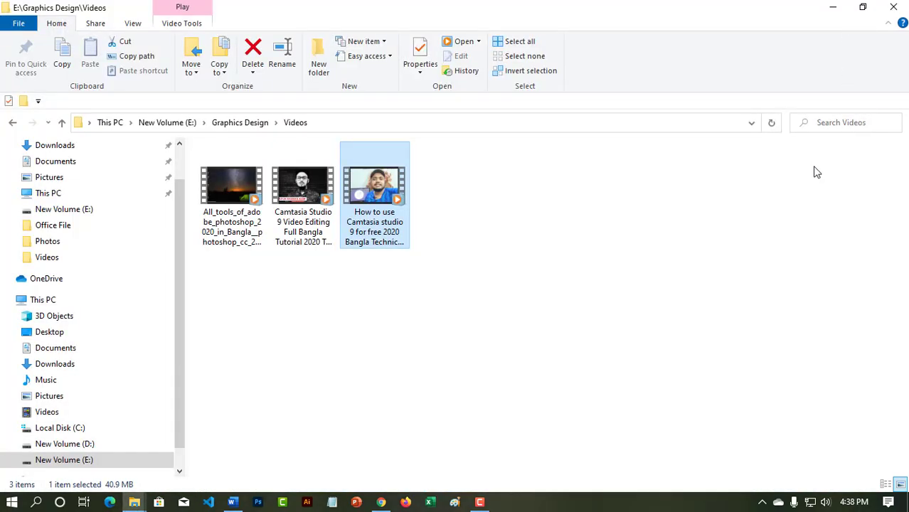
{"action": "left_click", "coordinate": [894, 7]}
{"action": "left_click", "coordinate": [894, 7]}
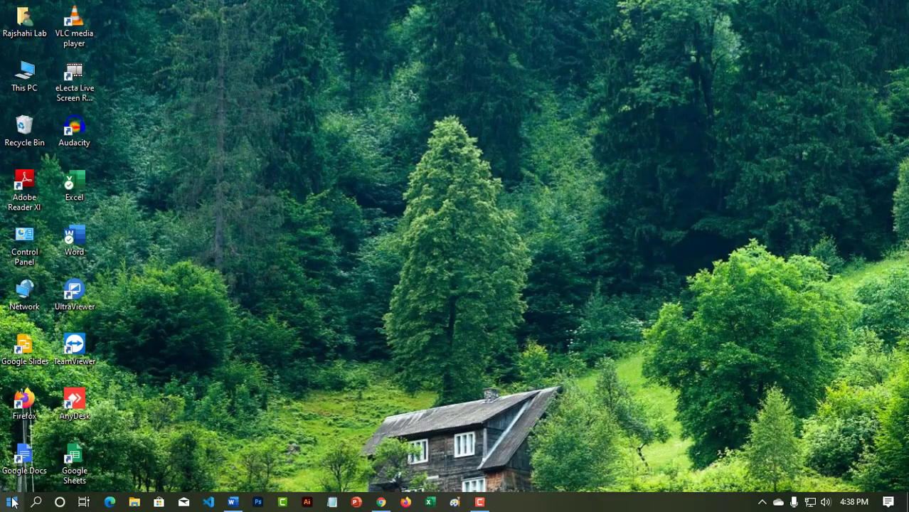
Open the Default apps page in the Apps section of Windows Settings.
{"action": "left_click", "coordinate": [12, 504]}
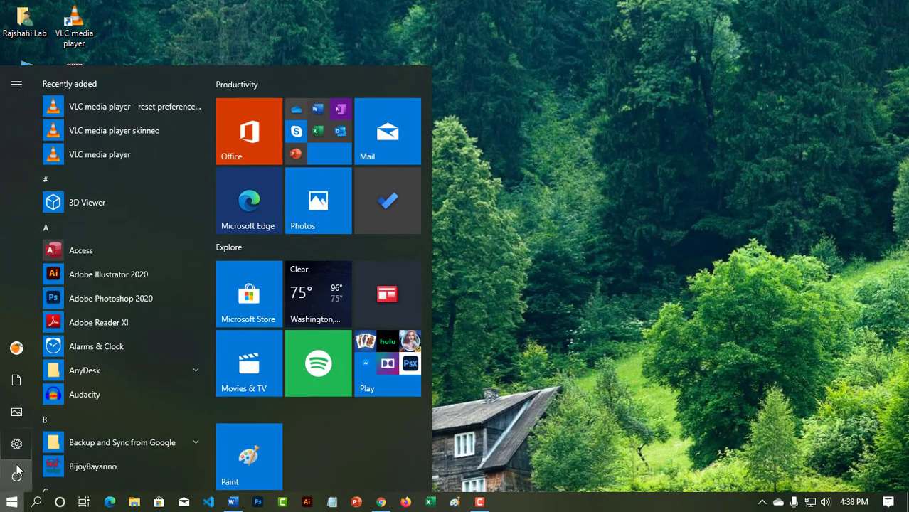
{"action": "mouse_move", "coordinate": [16, 451]}
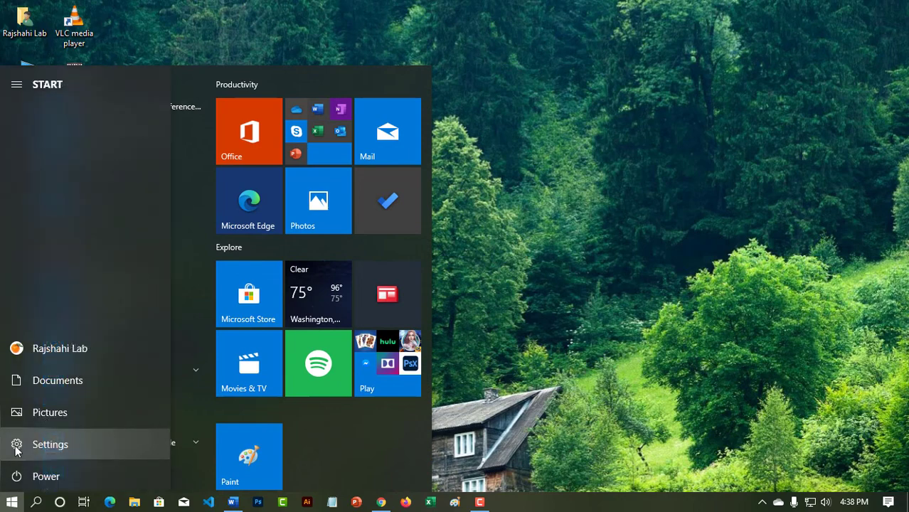
{"action": "left_click", "coordinate": [15, 451]}
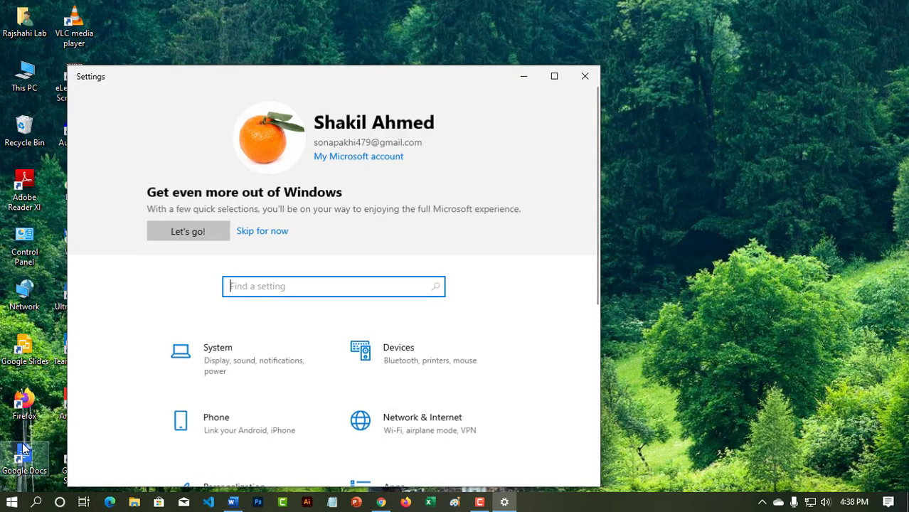
{"action": "scroll", "coordinate": [426, 368], "scroll_direction": "down", "scroll_amount": 2}
{"action": "left_click", "coordinate": [426, 368]}
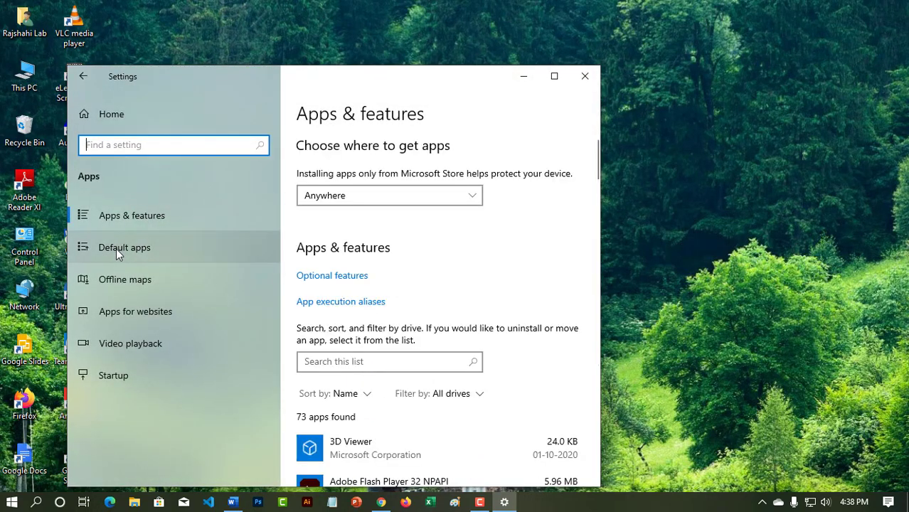
{"action": "left_click", "coordinate": [116, 248]}
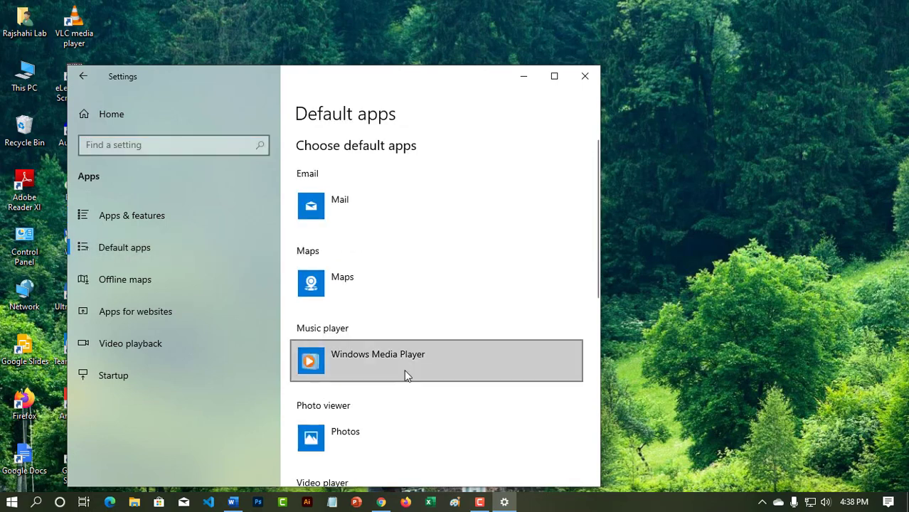
Set VLC media player as the default music player and the default video player, and close Settings.
{"action": "left_click", "coordinate": [349, 354]}
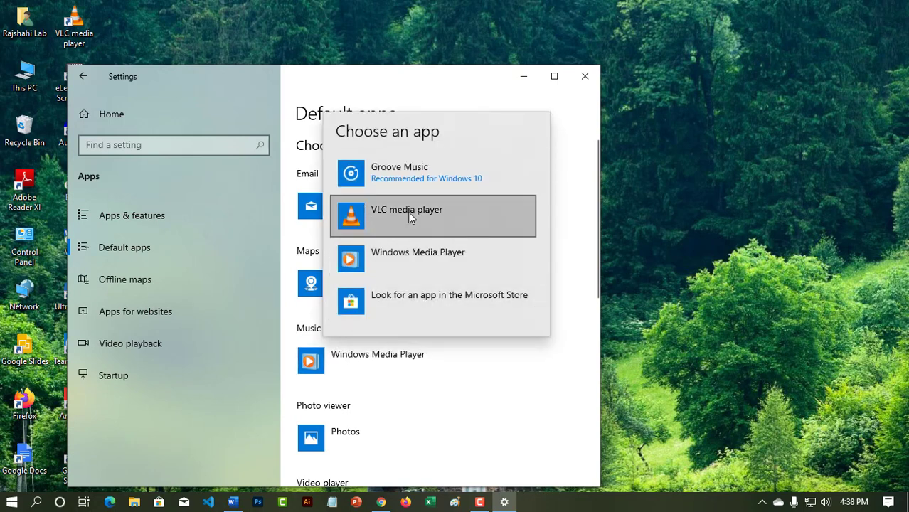
{"action": "left_click", "coordinate": [409, 215]}
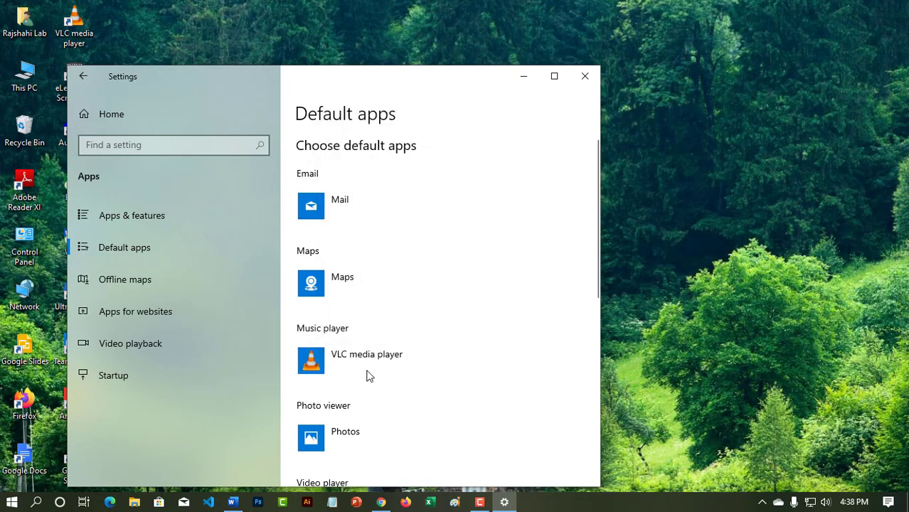
{"action": "scroll", "coordinate": [456, 304], "scroll_direction": "down", "scroll_amount": 3}
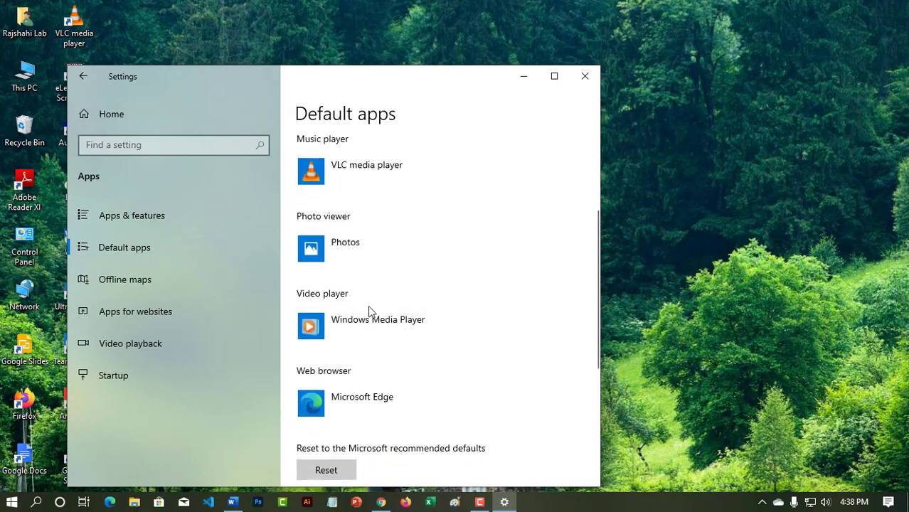
{"action": "left_click", "coordinate": [338, 322]}
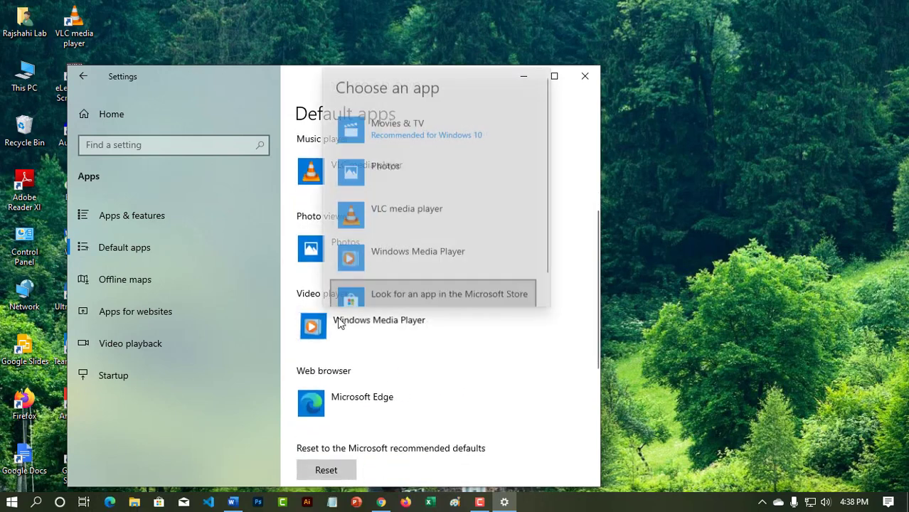
{"action": "left_click", "coordinate": [392, 210]}
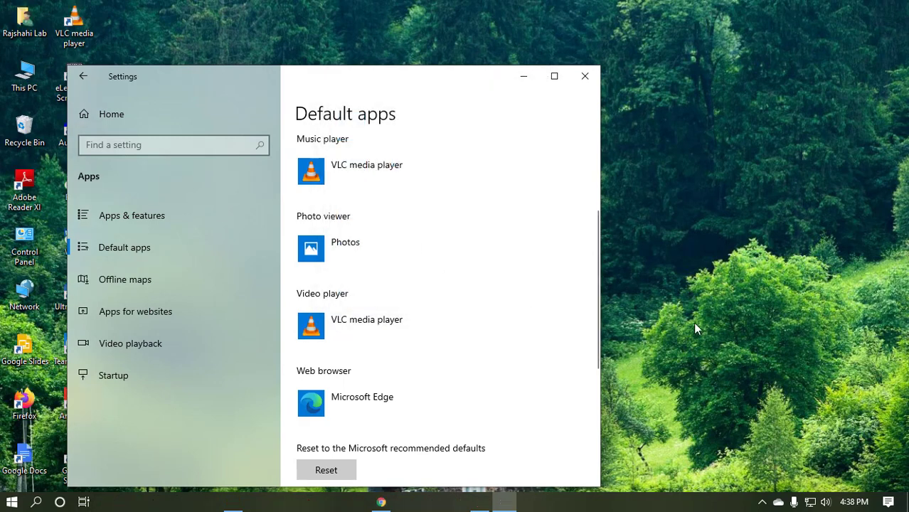
{"action": "left_click", "coordinate": [585, 77]}
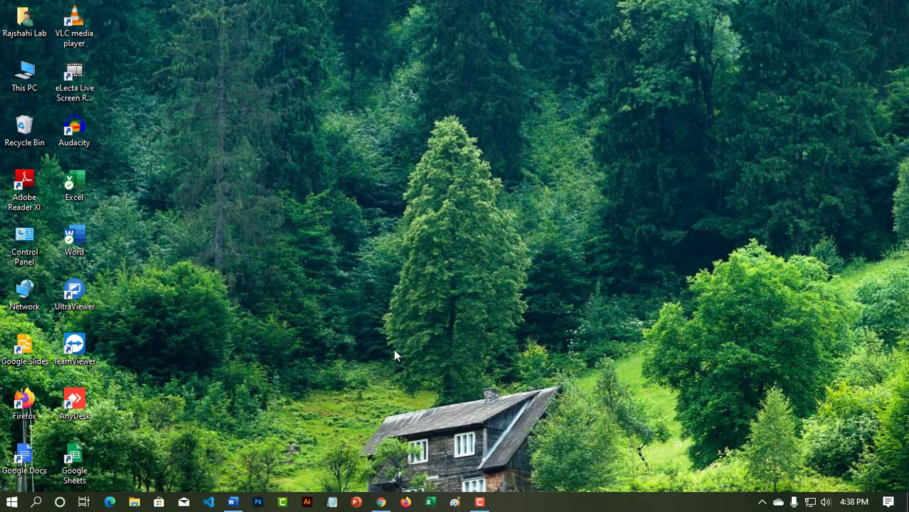
Test the default player by playing the "How to use Camtasia studio 9" video from E:\Graphics Design\Videos, and close the player and folder.
{"action": "double_click", "coordinate": [22, 75]}
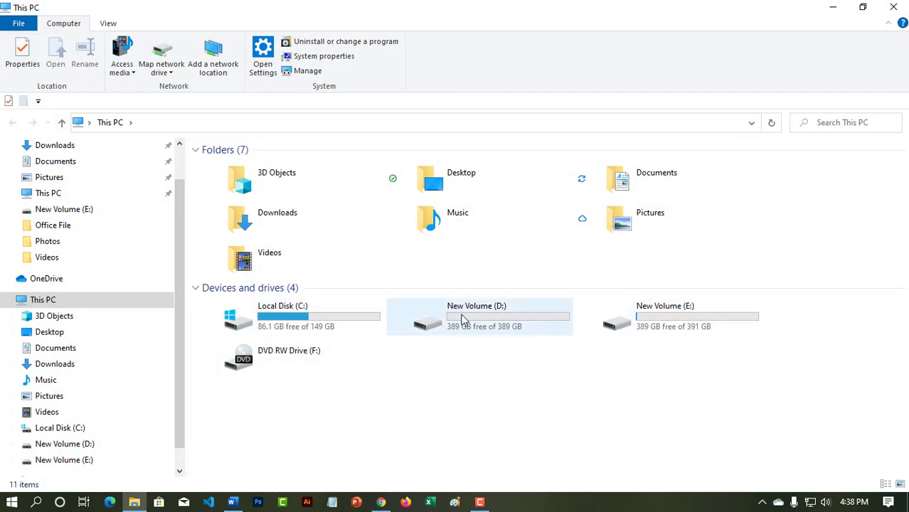
{"action": "double_click", "coordinate": [636, 306]}
{"action": "double_click", "coordinate": [321, 187]}
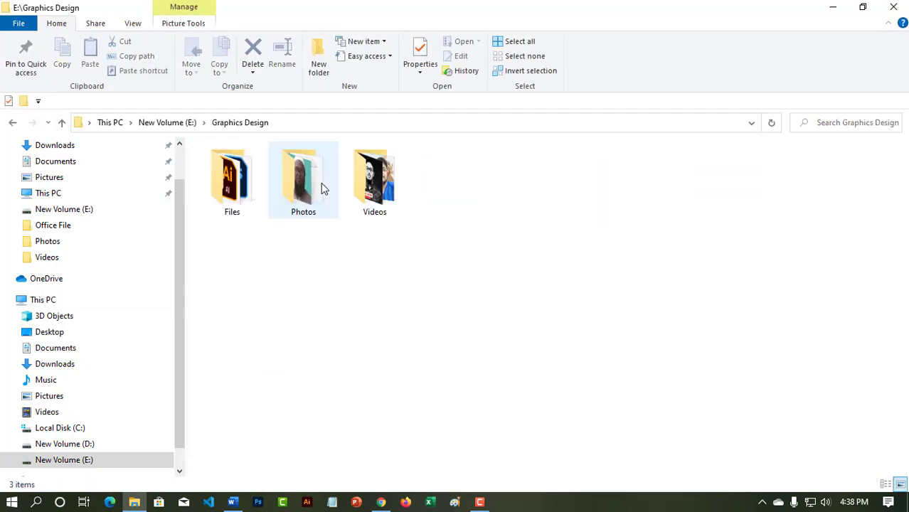
{"action": "double_click", "coordinate": [375, 181]}
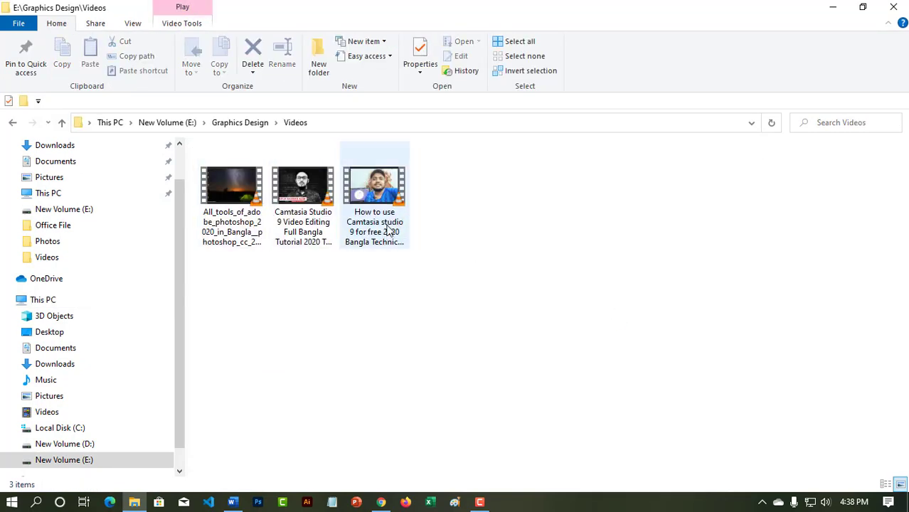
{"action": "double_click", "coordinate": [382, 199]}
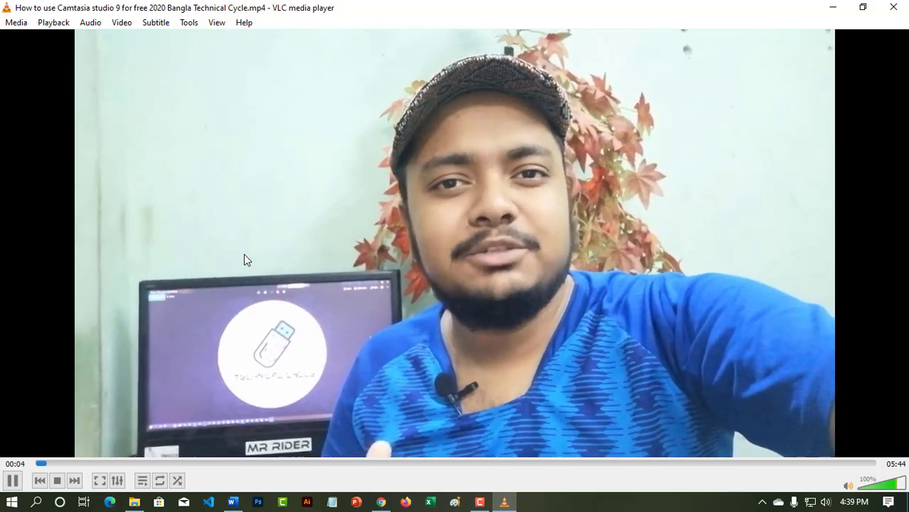
{"action": "left_click", "coordinate": [894, 7]}
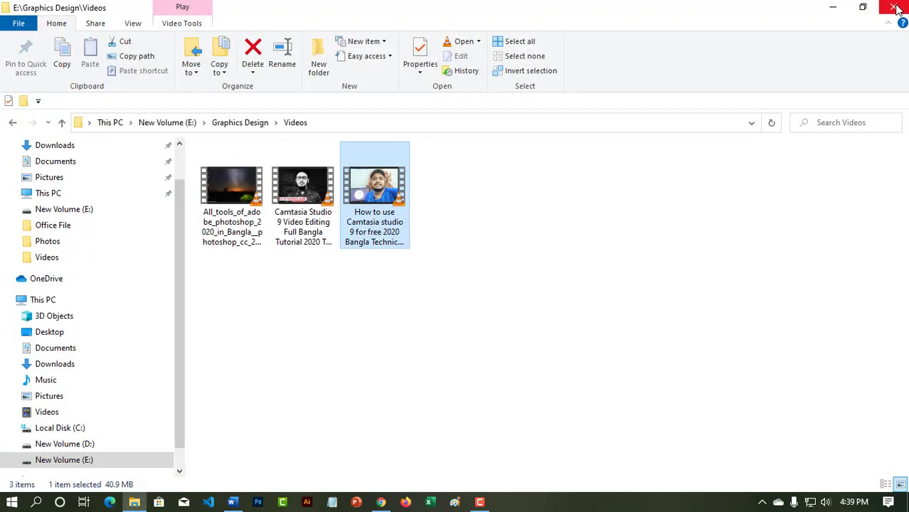
{"action": "left_click", "coordinate": [895, 7]}
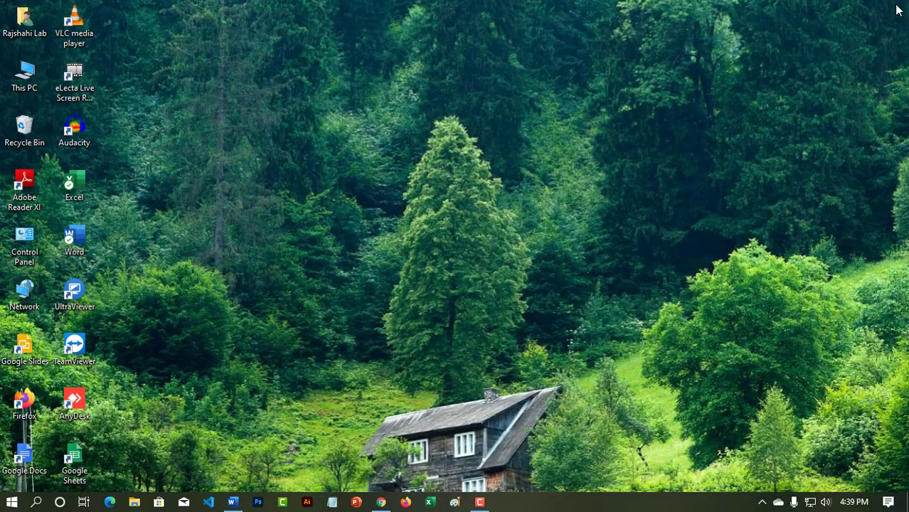